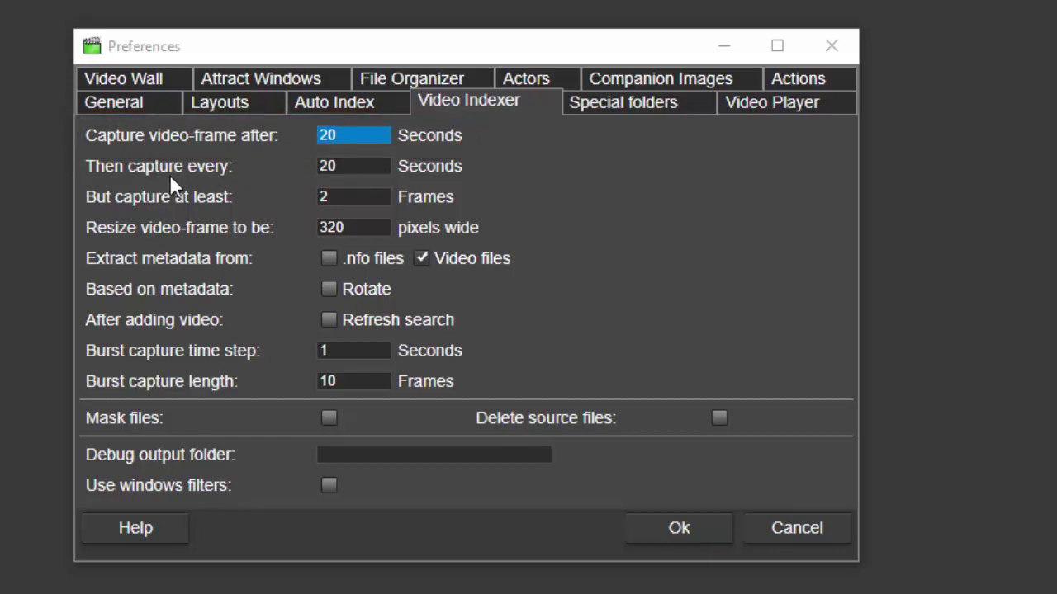
{"action": "double_click", "coordinate": [374, 164]}
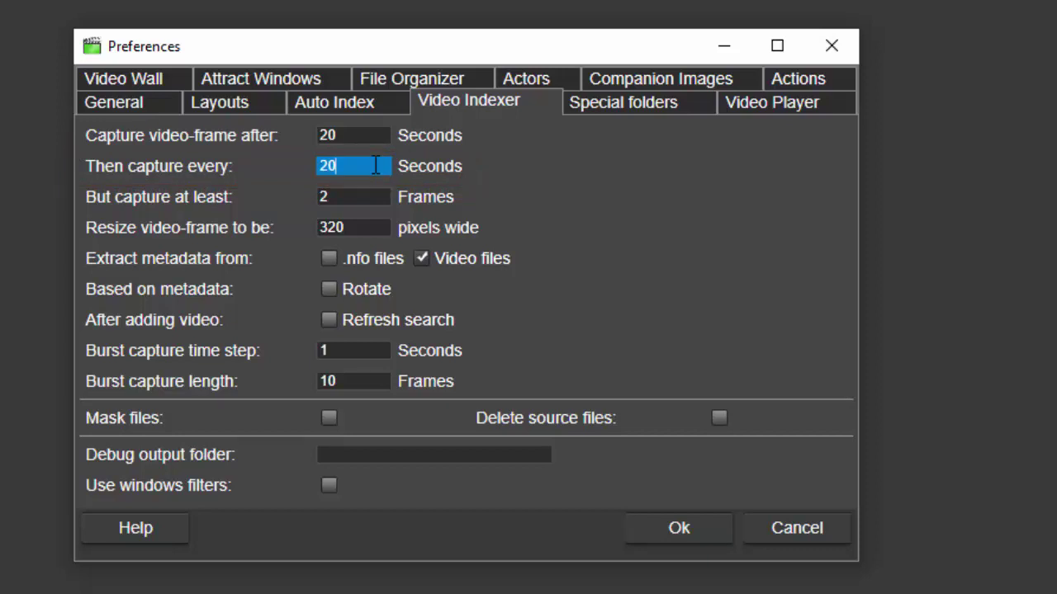
{"action": "left_click", "coordinate": [373, 196]}
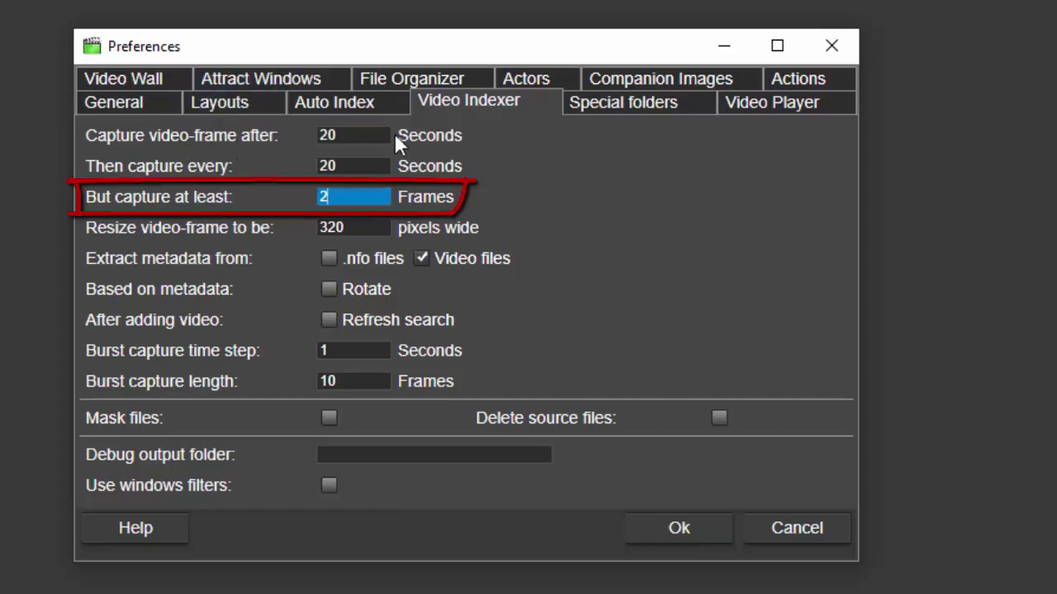
{"action": "mouse_move", "coordinate": [376, 135]}
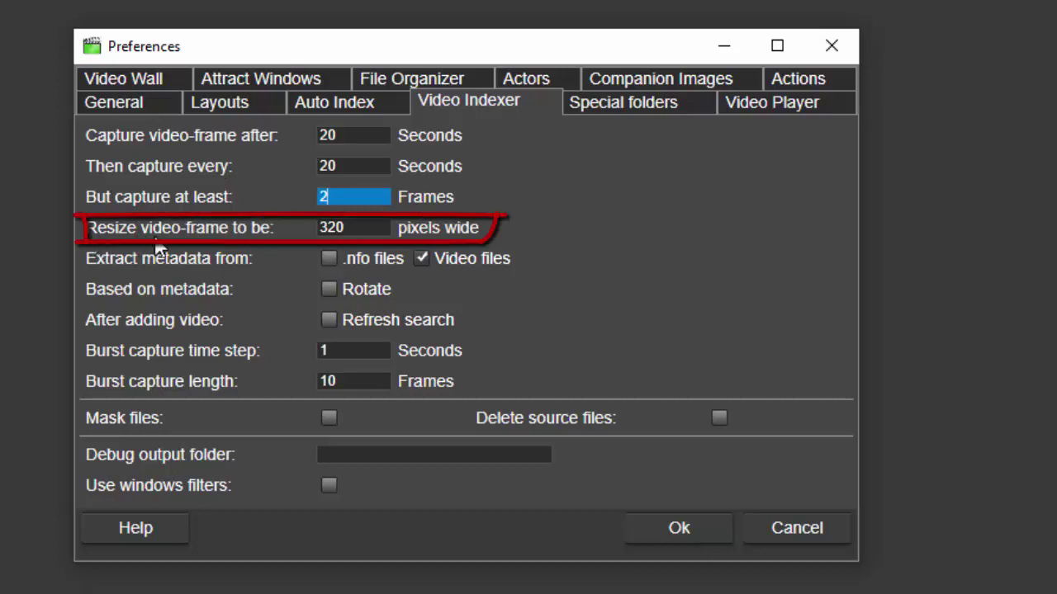
Highlight the 'Resize video-frame' width setting in the indexer Preferences.
{"action": "left_click", "coordinate": [362, 229]}
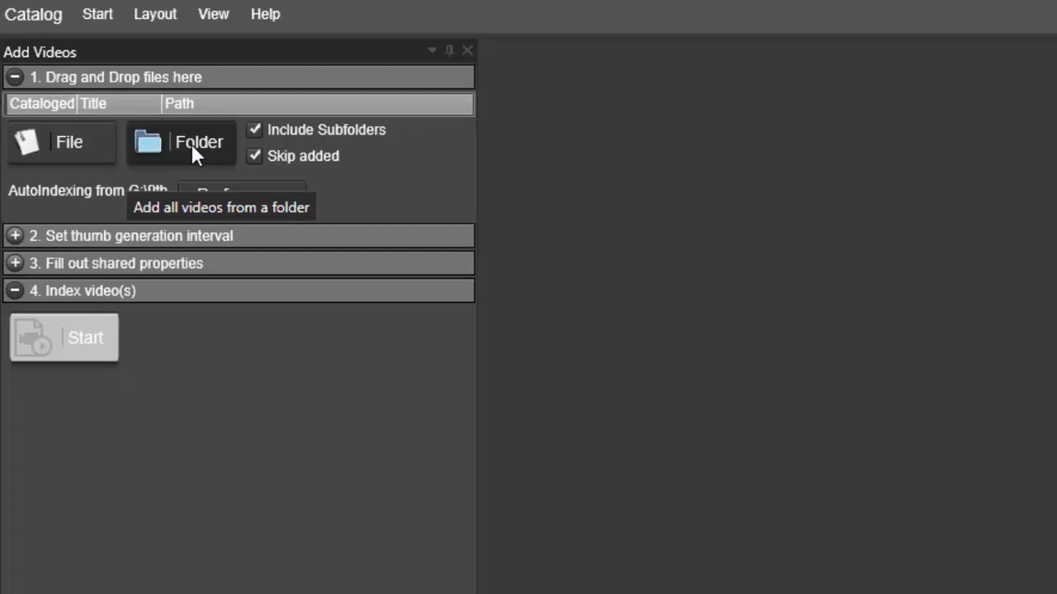
Queue the 32 videos from the camtasia_videos folder and its subfolders.
{"action": "left_click", "coordinate": [198, 148]}
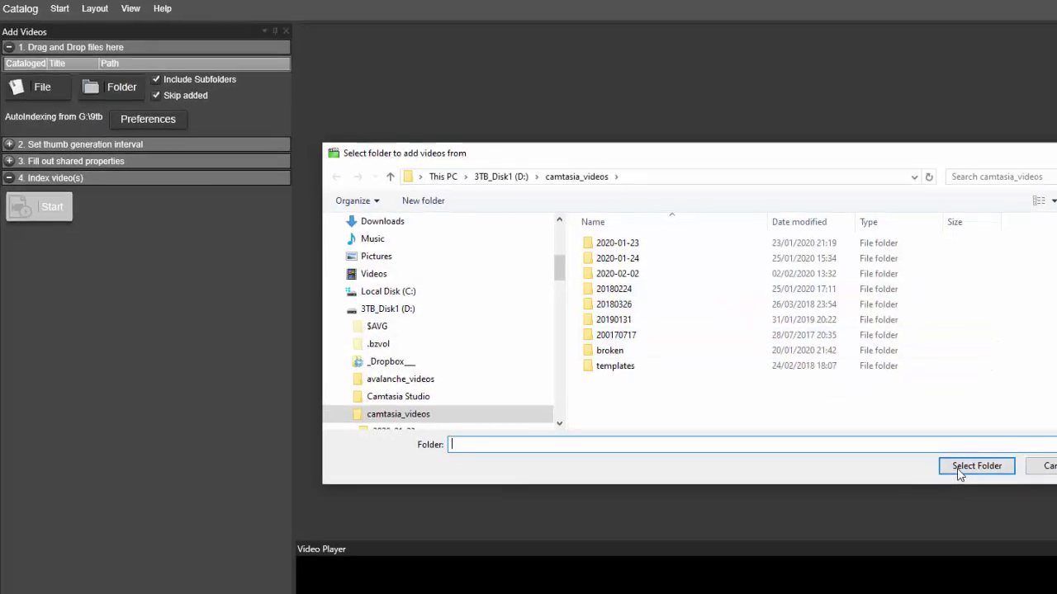
{"action": "left_click", "coordinate": [959, 468]}
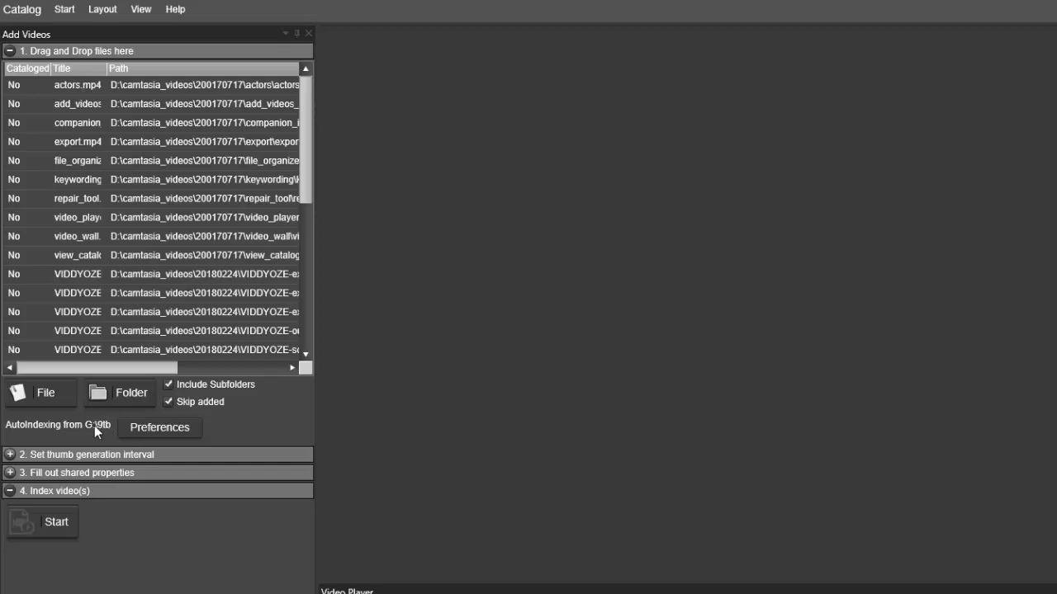
{"action": "left_click", "coordinate": [246, 455]}
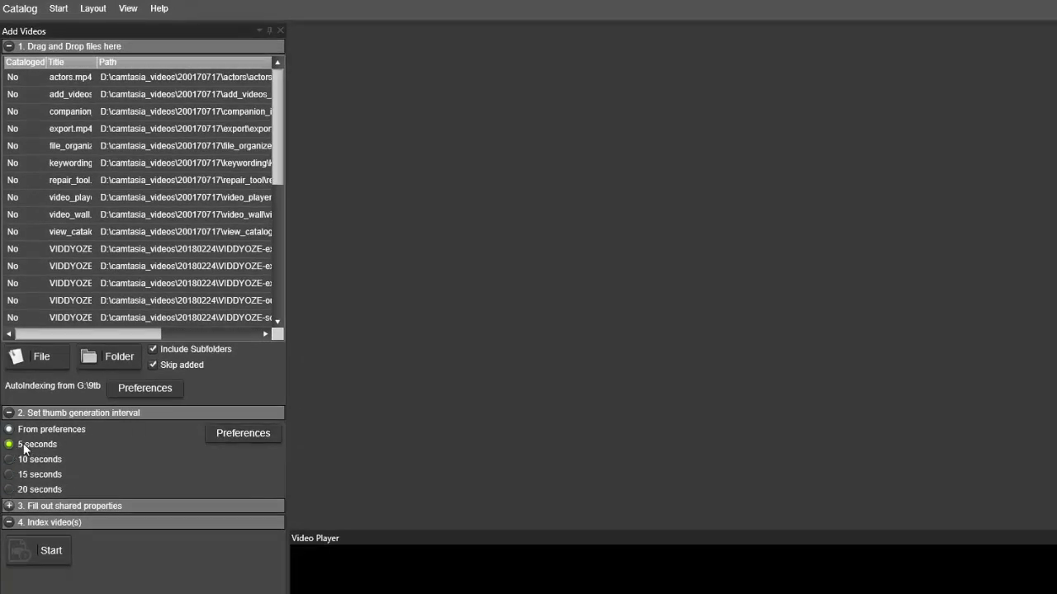
{"action": "left_click", "coordinate": [101, 413]}
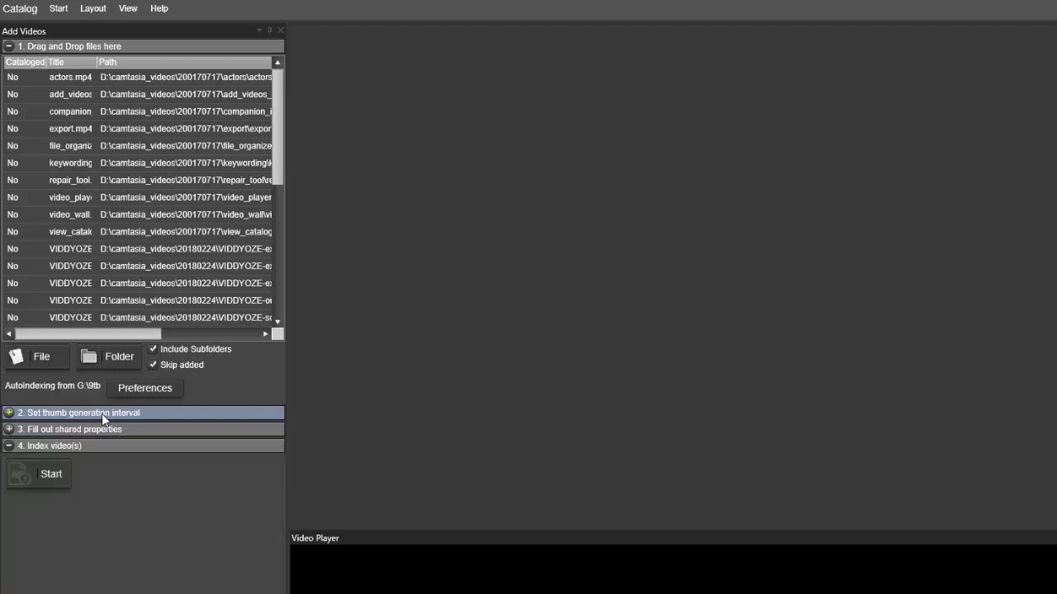
Add the shared keyword 'screencapture' in the shared properties Keywords field.
{"action": "left_click", "coordinate": [107, 430]}
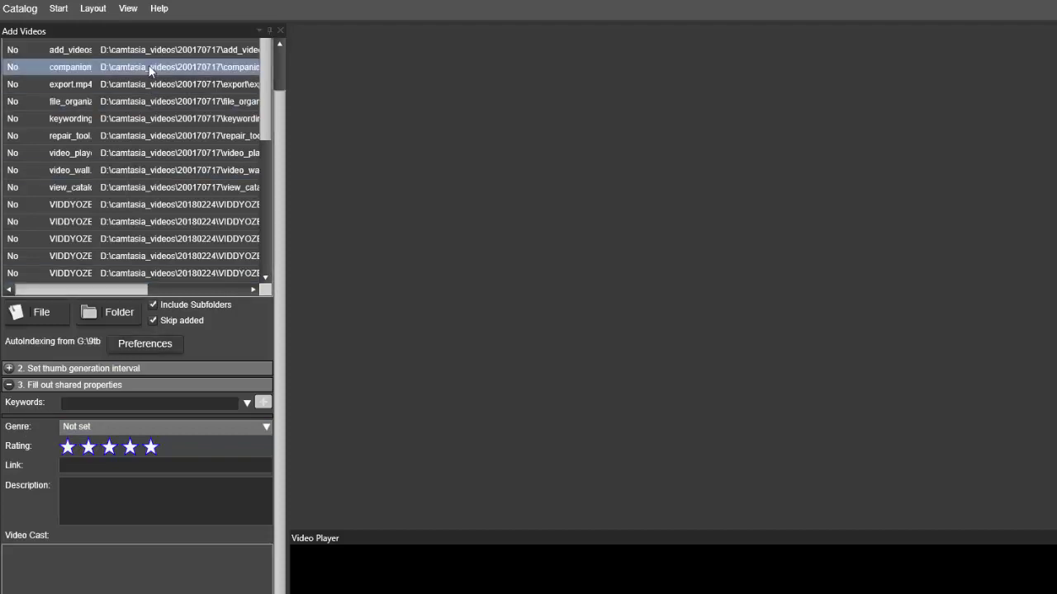
{"action": "left_click", "coordinate": [81, 404]}
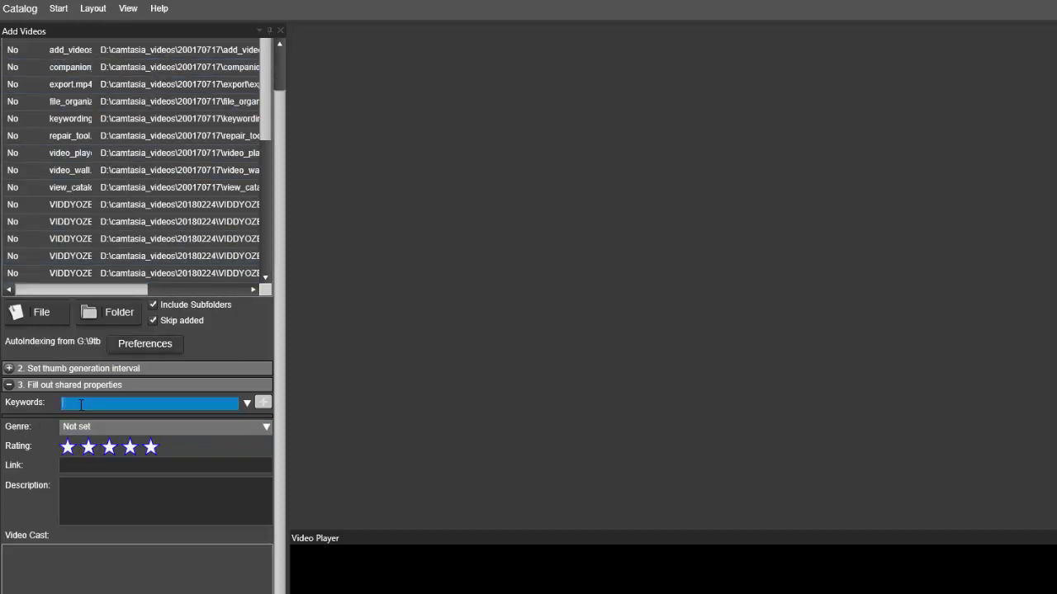
{"action": "type", "text": "screencapture"}
{"action": "key", "text": "Return"}
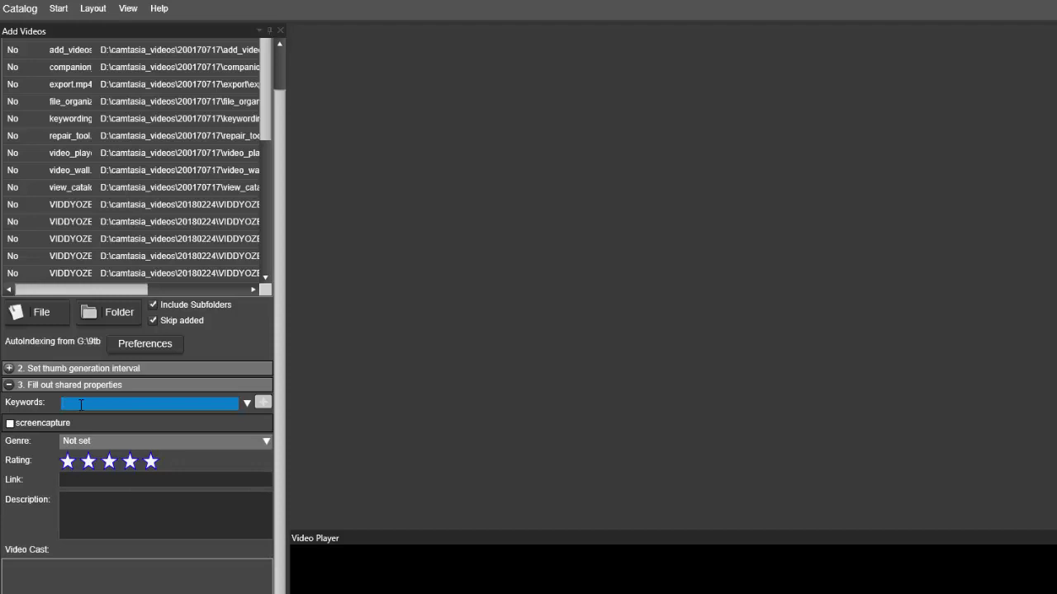
Leave Genre as Not set, check the Link and Description fields, and collapse the section.
{"action": "left_click", "coordinate": [97, 446]}
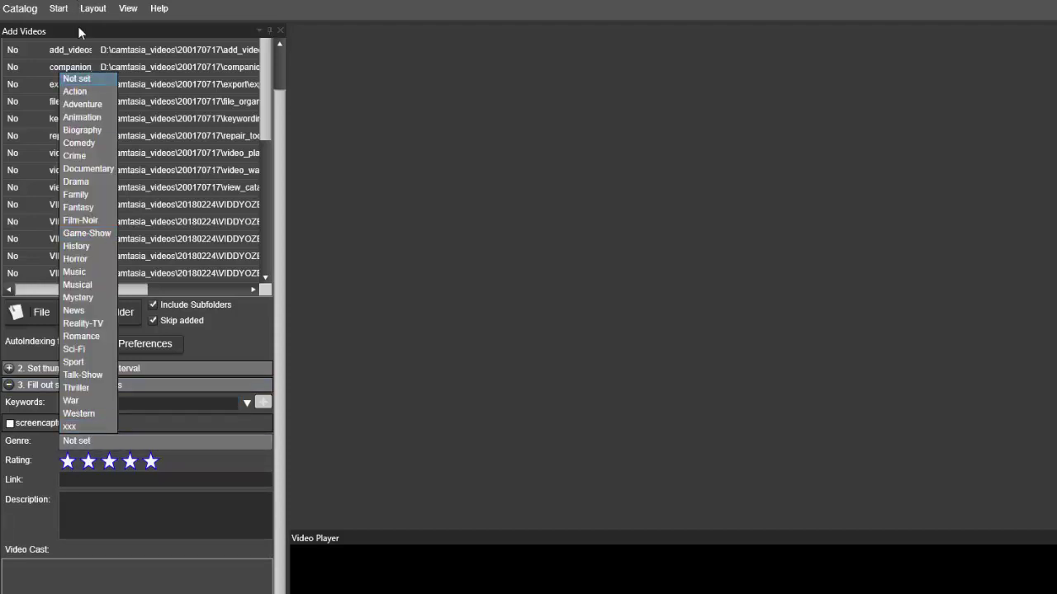
{"action": "left_click", "coordinate": [78, 79]}
{"action": "left_click", "coordinate": [85, 405]}
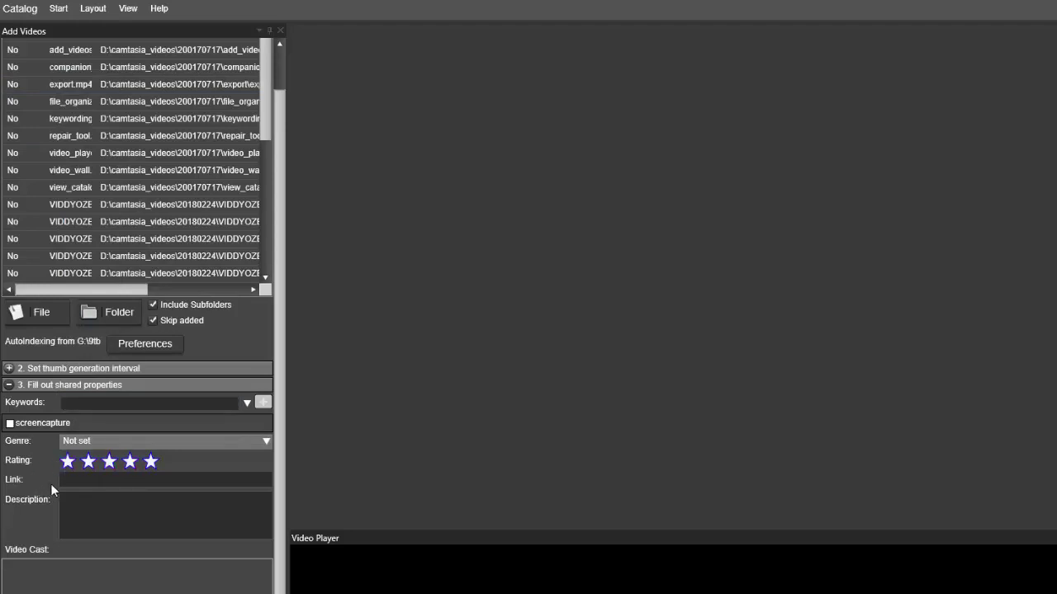
{"action": "left_click", "coordinate": [73, 482]}
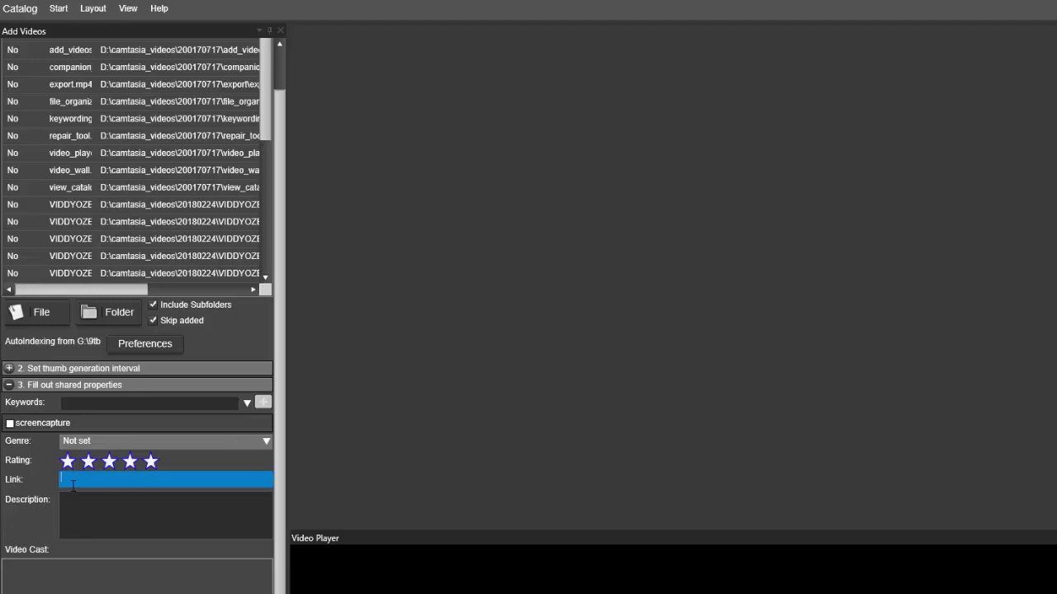
{"action": "left_click", "coordinate": [88, 521]}
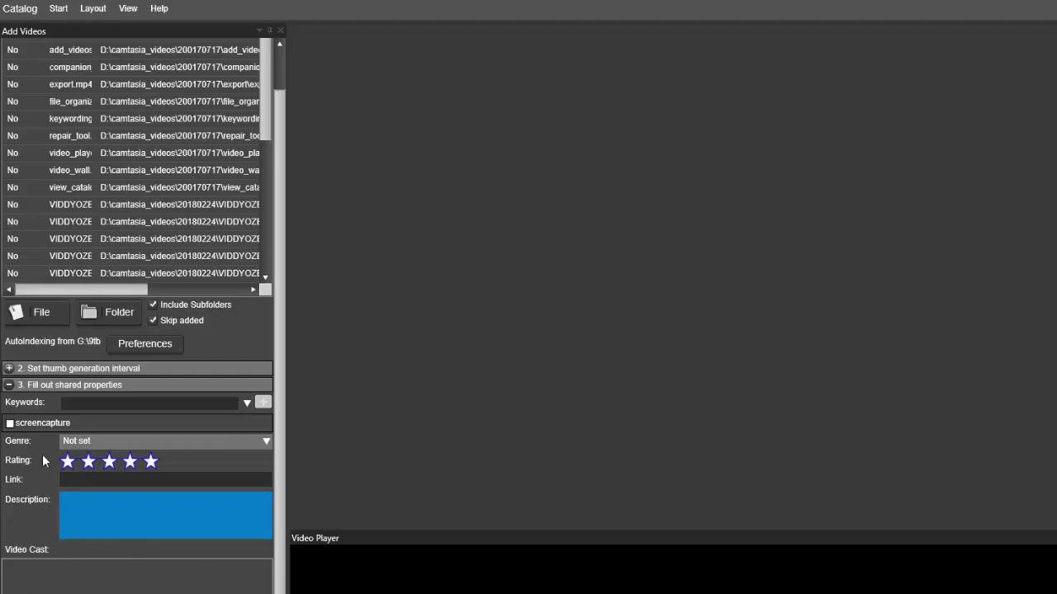
{"action": "left_click", "coordinate": [49, 384]}
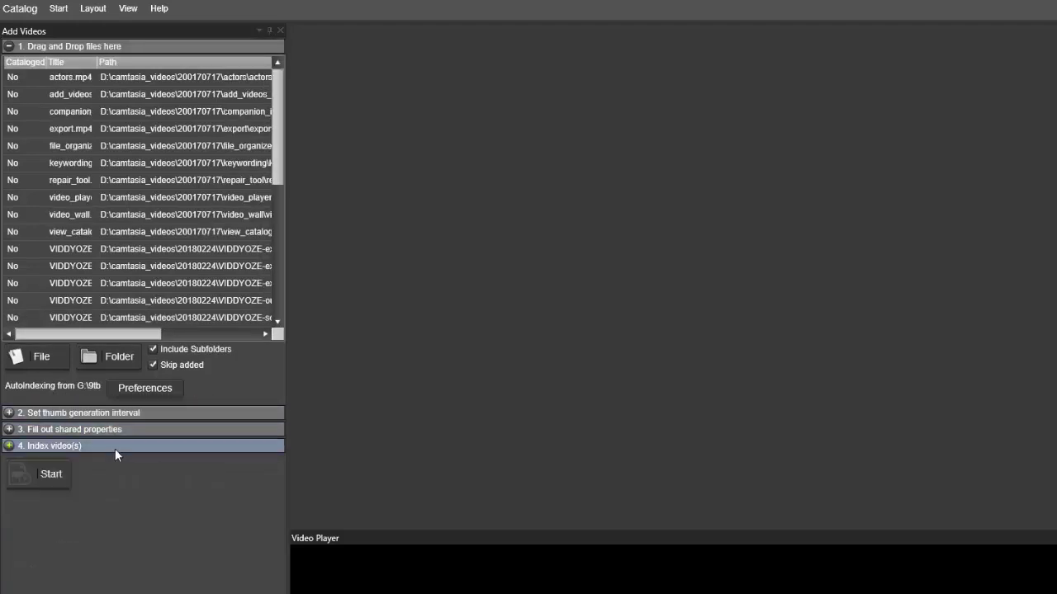
Start indexing the listed videos and widen the queue area to reveal full paths.
{"action": "left_click", "coordinate": [94, 446]}
{"action": "left_click", "coordinate": [25, 476]}
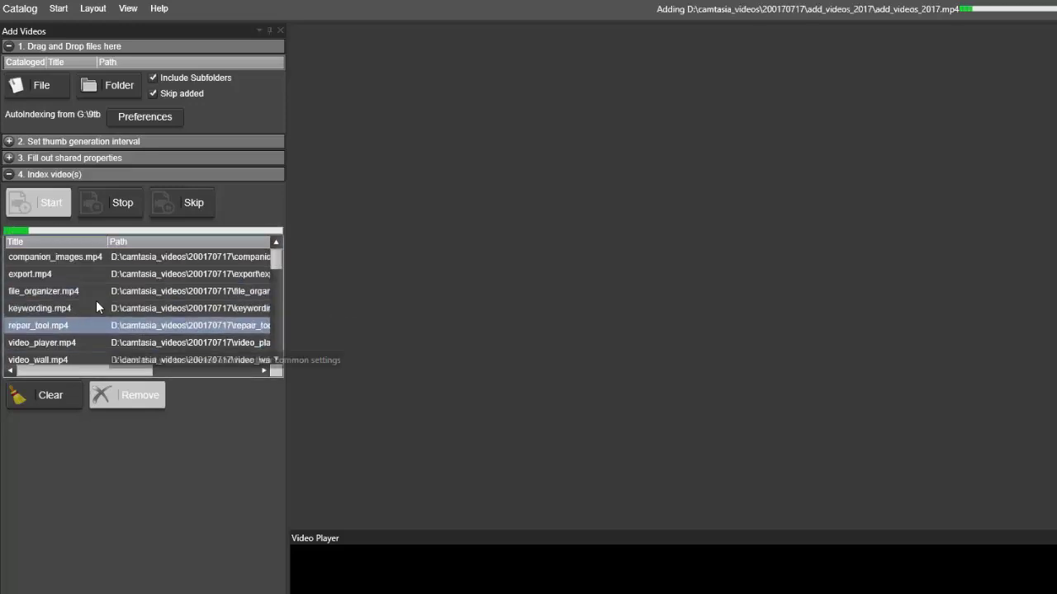
{"action": "mouse_move", "coordinate": [277, 263]}
{"action": "left_mouse_down"}
{"action": "mouse_move", "coordinate": [277, 353]}
{"action": "mouse_move", "coordinate": [278, 252]}
{"action": "left_mouse_up"}
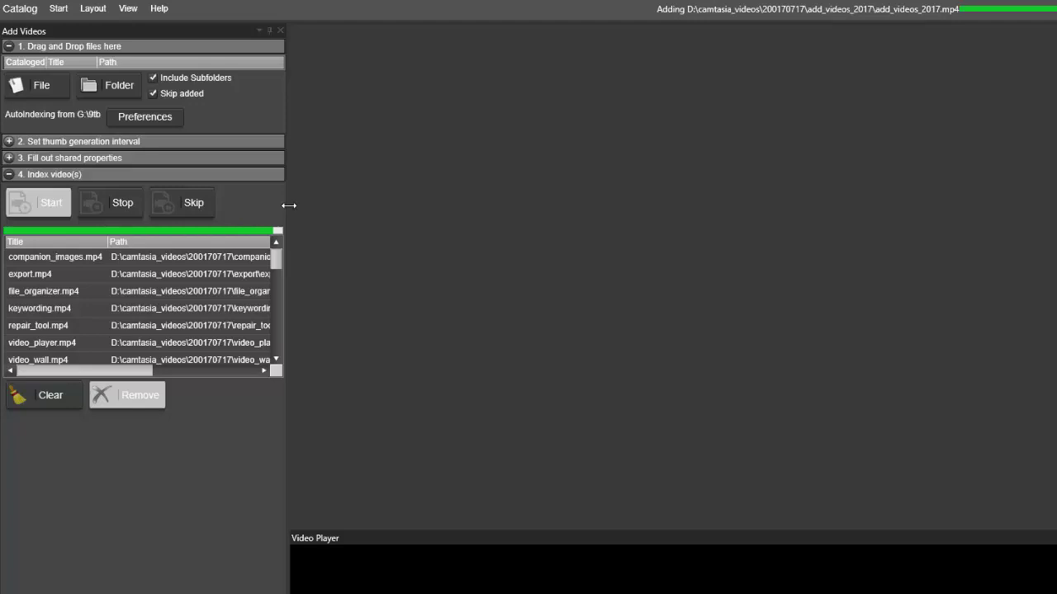
{"action": "left_click_drag", "start_coordinate": [289, 205], "coordinate": [479, 201]}
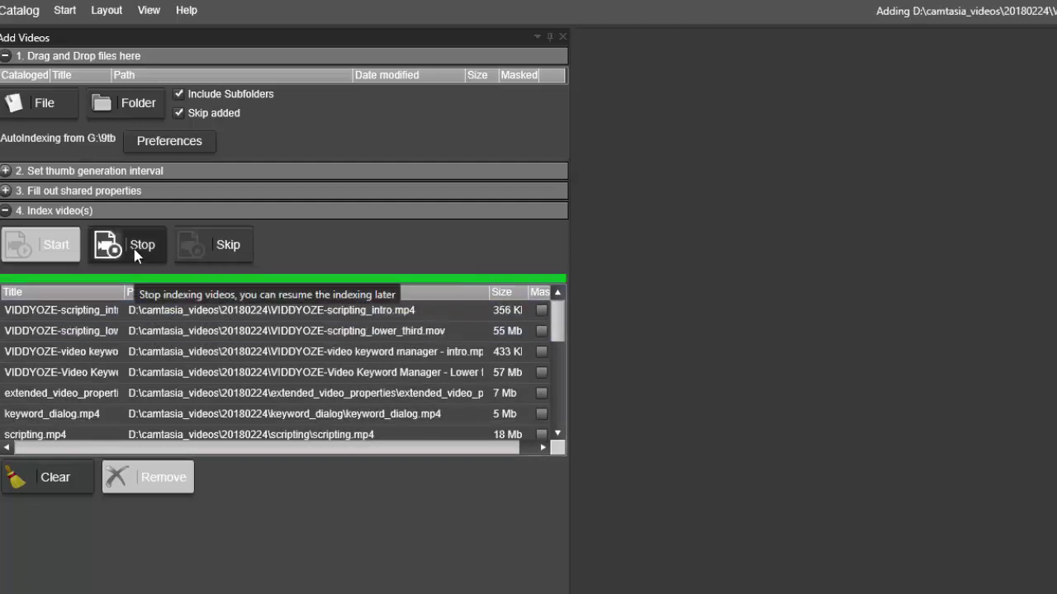
Stop indexing, drop the keyword manager intro and keyword_dialog.mp4 rows, then restart indexing.
{"action": "left_click", "coordinate": [131, 253]}
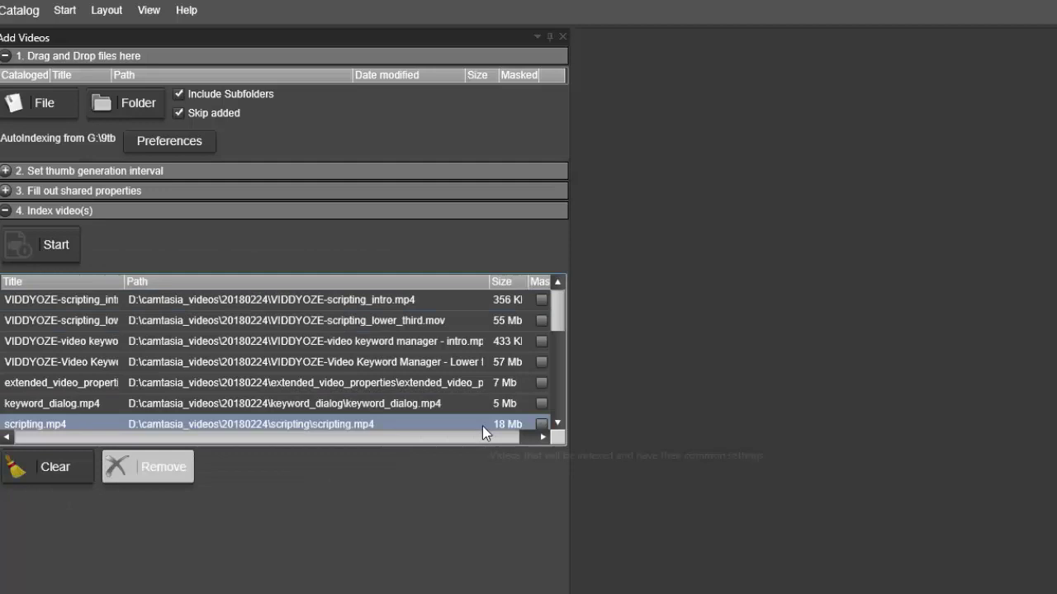
{"action": "left_click", "coordinate": [371, 341]}
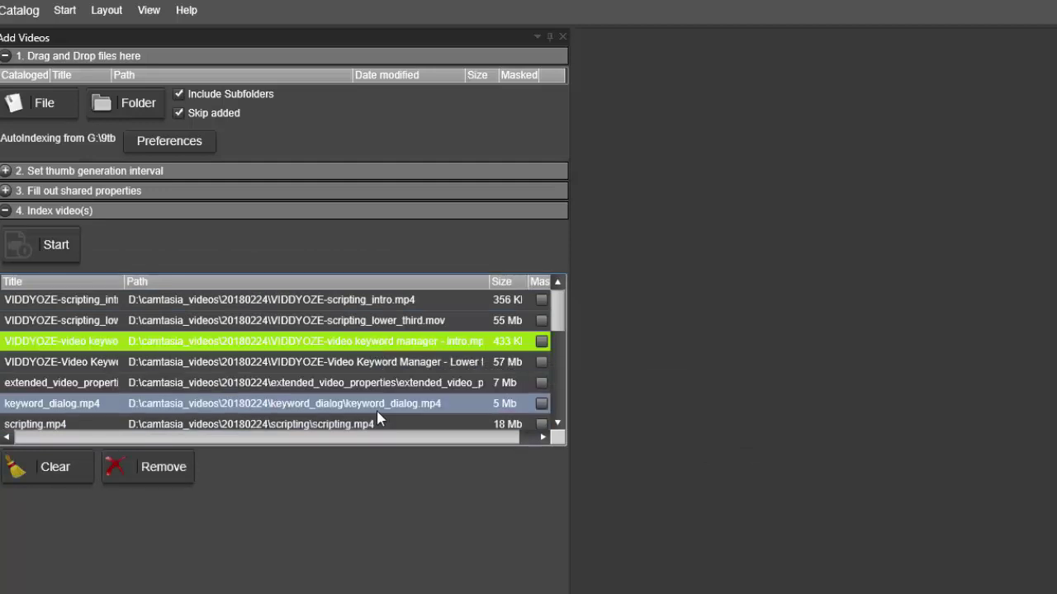
{"action": "left_click", "coordinate": [141, 465]}
{"action": "left_click", "coordinate": [310, 386]}
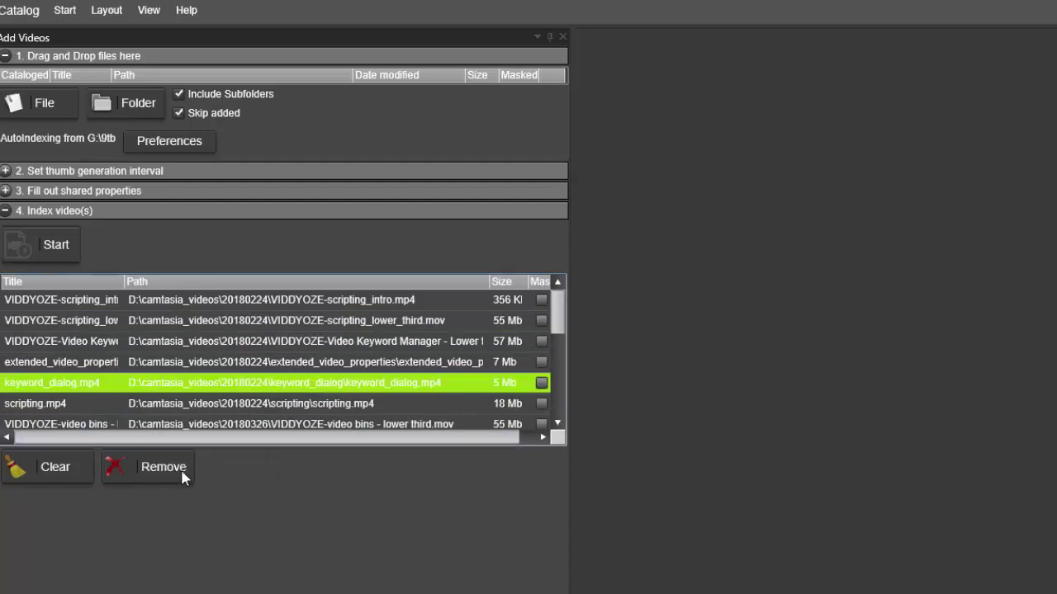
{"action": "left_click", "coordinate": [181, 469]}
{"action": "left_click", "coordinate": [38, 241]}
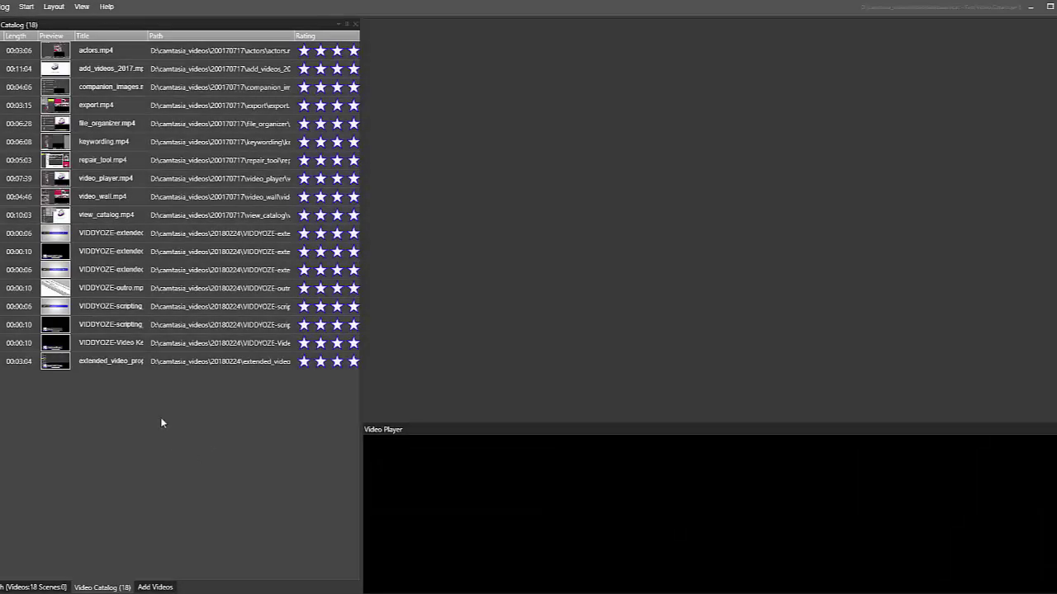
Burst-capture frames following the 00:01:40 scene of view_catalog.mp4.
{"action": "left_click", "coordinate": [112, 51]}
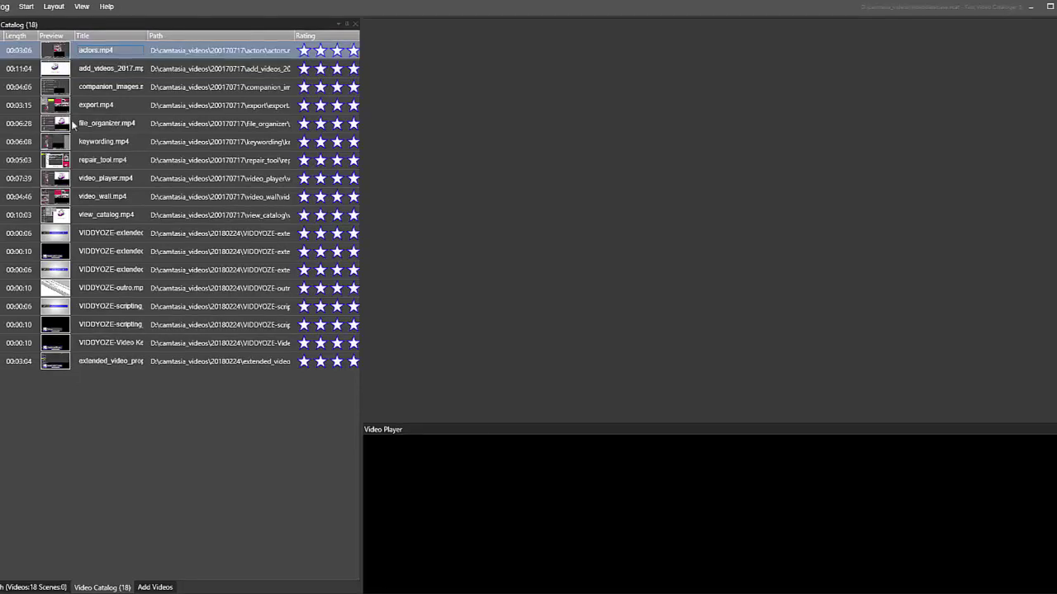
{"action": "left_click", "coordinate": [65, 217]}
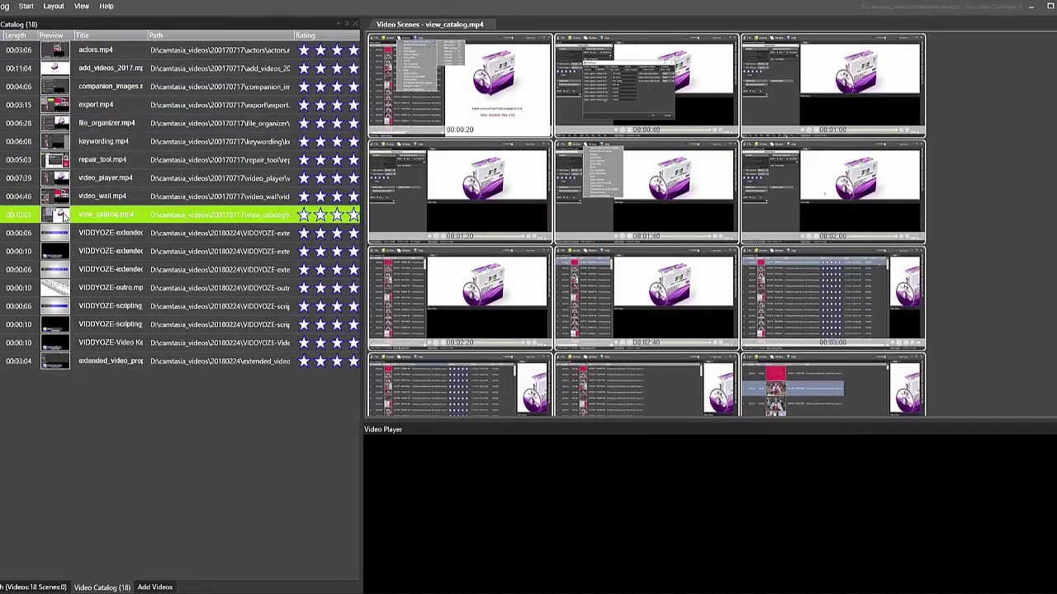
{"action": "mouse_move", "coordinate": [603, 188]}
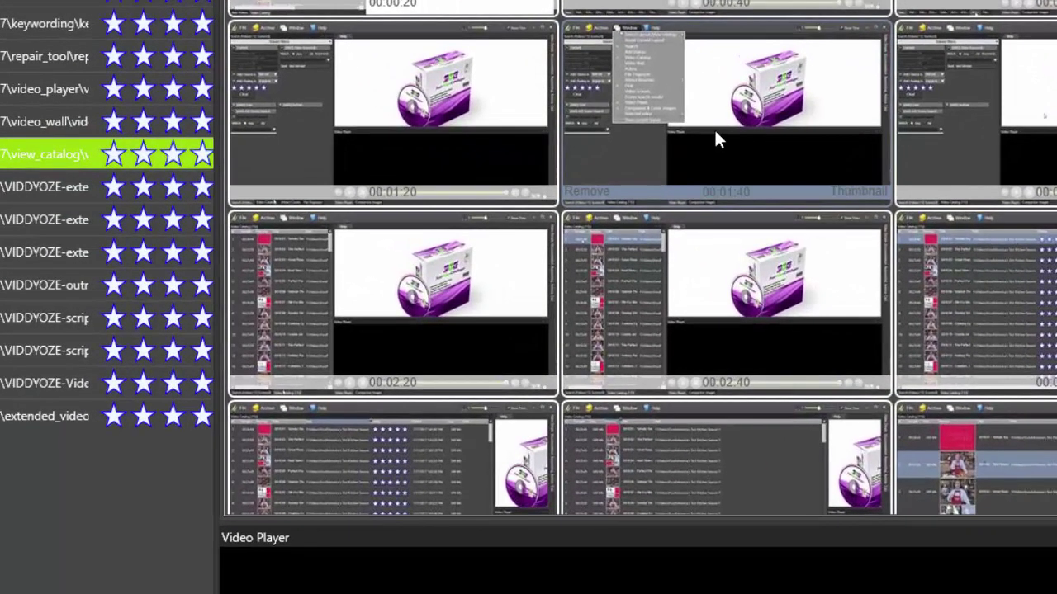
{"action": "left_click", "coordinate": [715, 136]}
{"action": "right_click", "coordinate": [715, 136]}
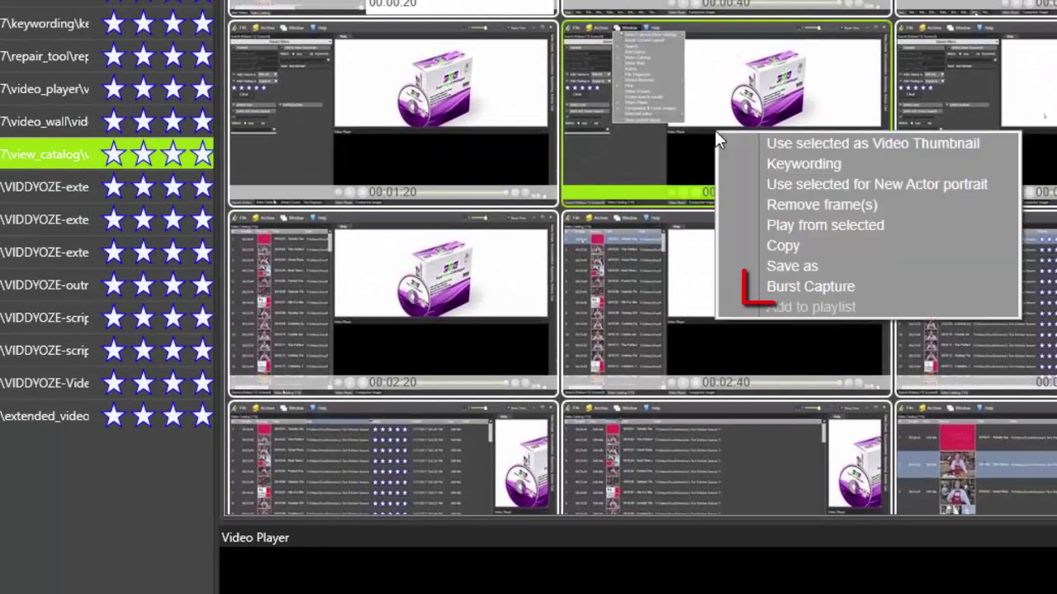
{"action": "left_click", "coordinate": [793, 285]}
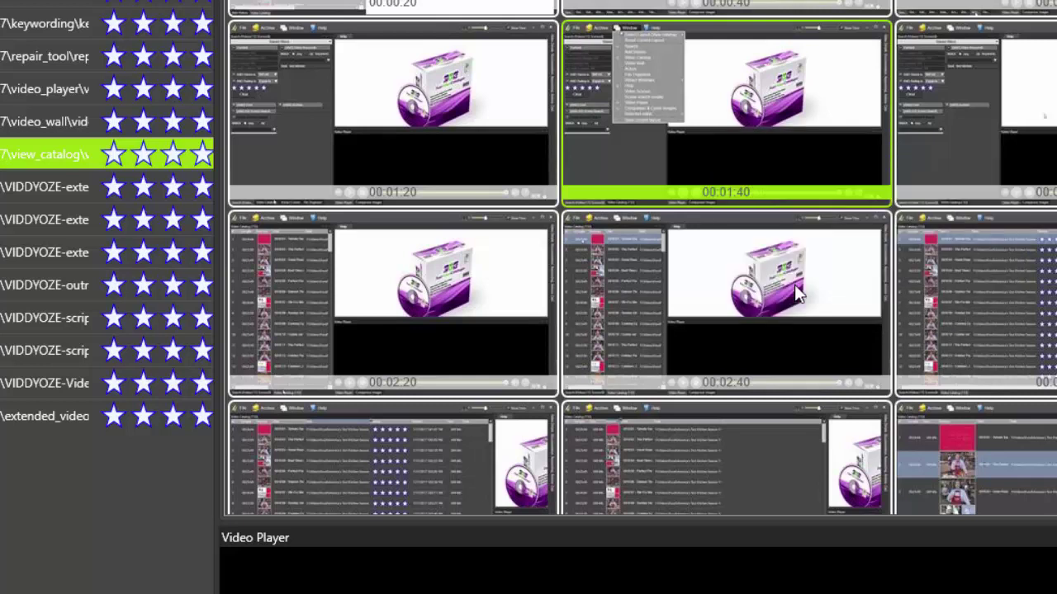
Preview the new 00:01:41 burst frame in the player and select the 00:01:42 frame.
{"action": "mouse_move", "coordinate": [791, 132]}
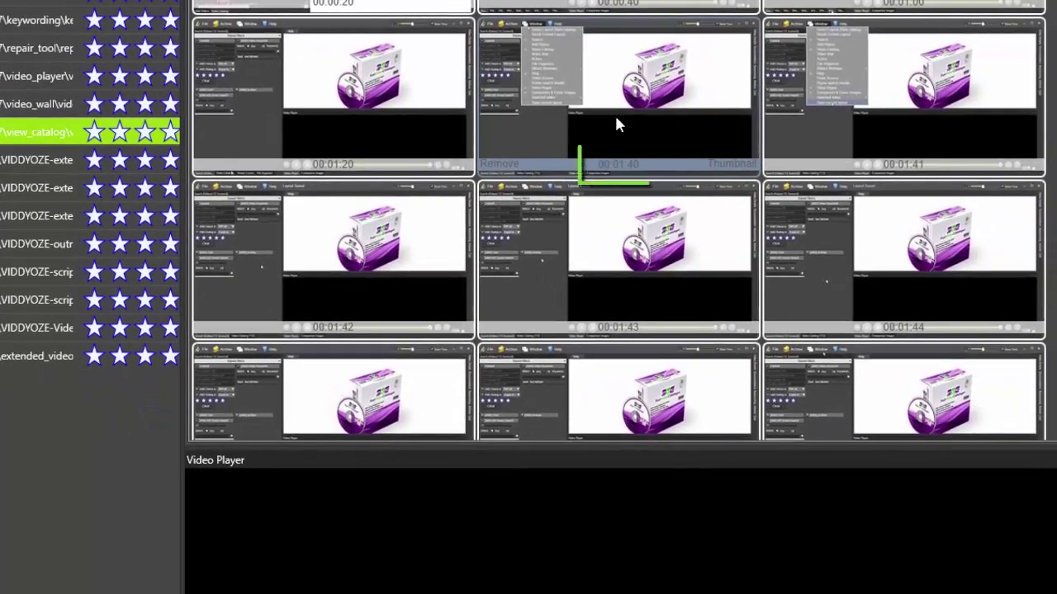
{"action": "mouse_move", "coordinate": [953, 146]}
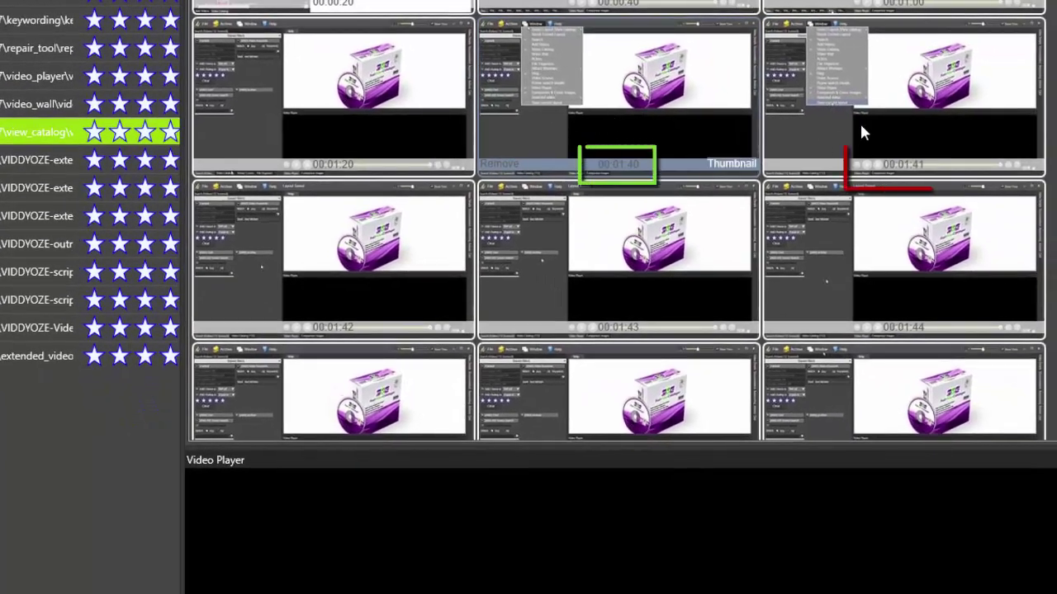
{"action": "left_click", "coordinate": [860, 130]}
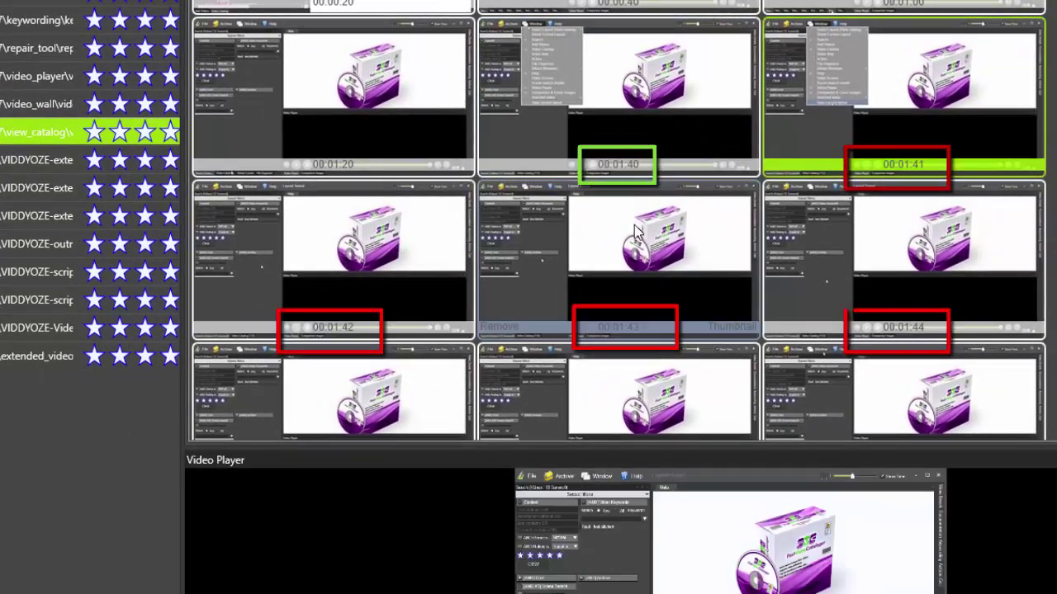
{"action": "mouse_move", "coordinate": [933, 235]}
{"action": "left_click", "coordinate": [201, 256]}
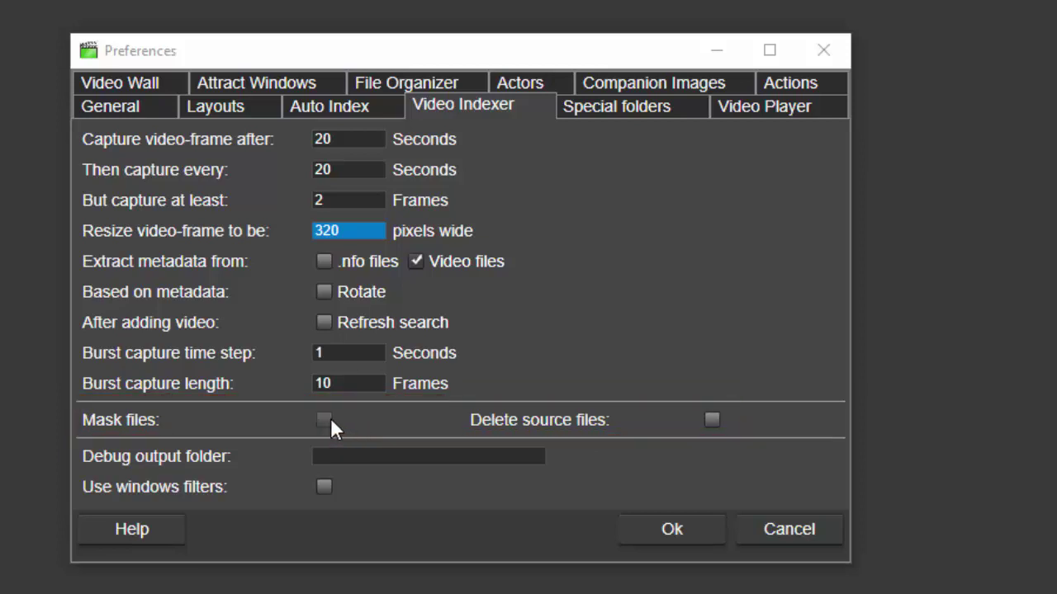
{"action": "mouse_move", "coordinate": [331, 425]}
{"action": "mouse_move", "coordinate": [331, 493]}
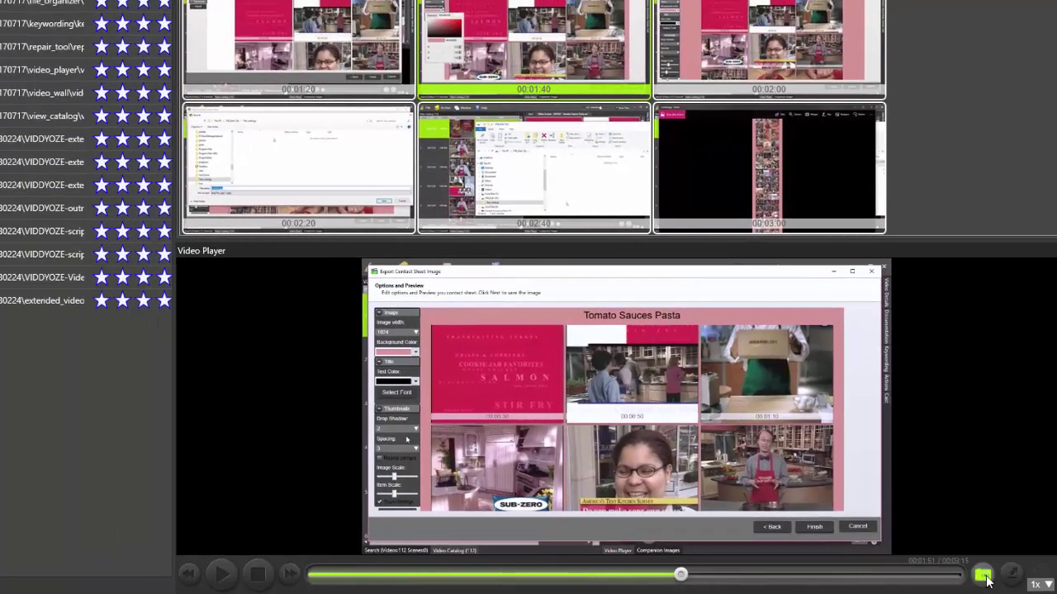
Snapshot export.mp4 at 00:01:51 during playback as a new scene thumbnail.
{"action": "left_click", "coordinate": [984, 575]}
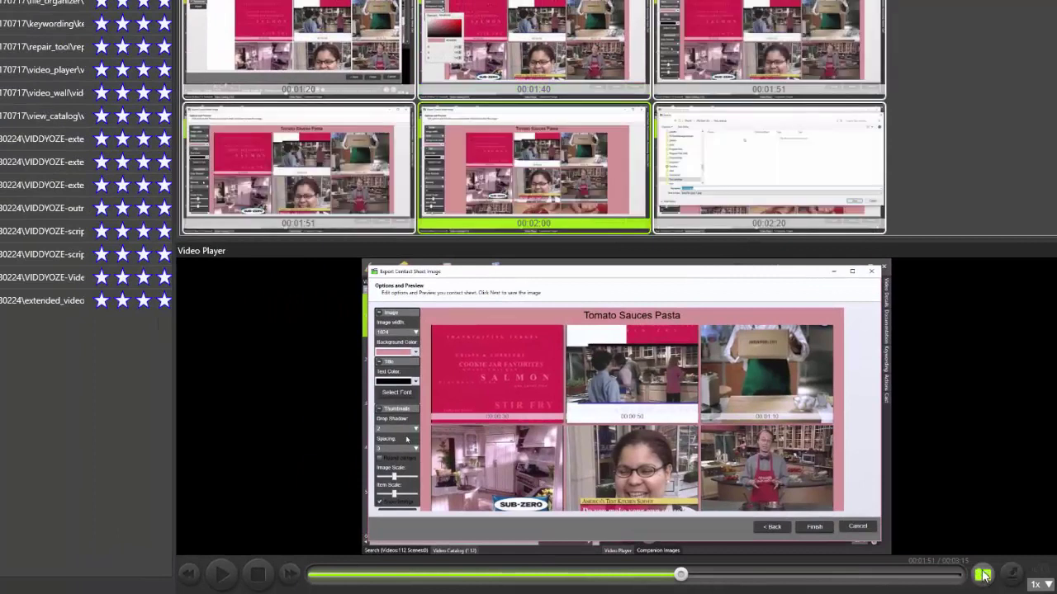